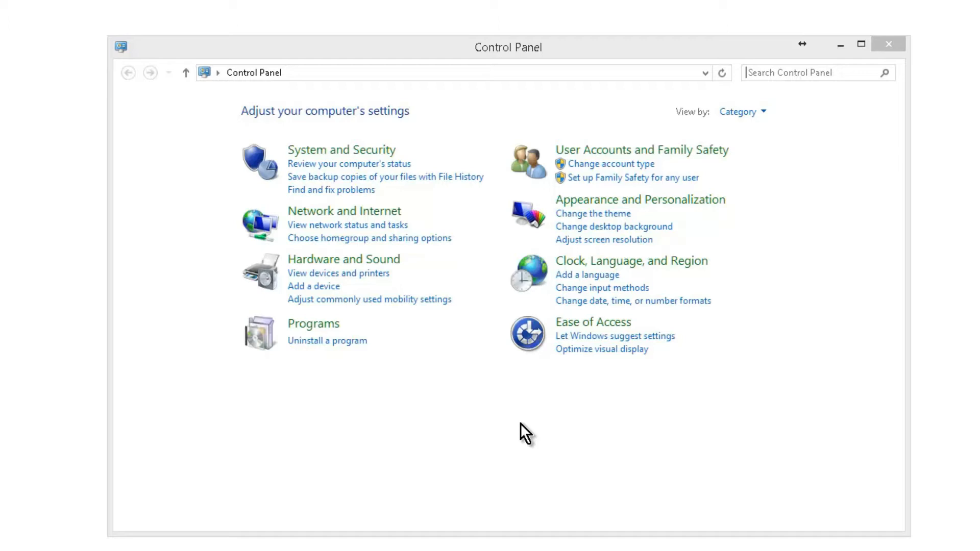
- Open the advanced system settings from the System page under System and Security
{"action": "left_click", "coordinate": [379, 152]}
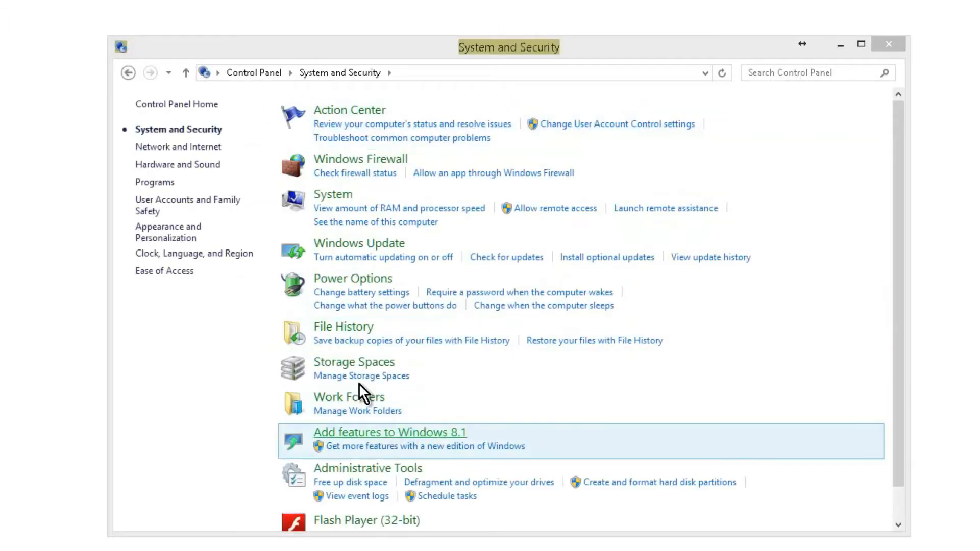
{"action": "left_click", "coordinate": [339, 198]}
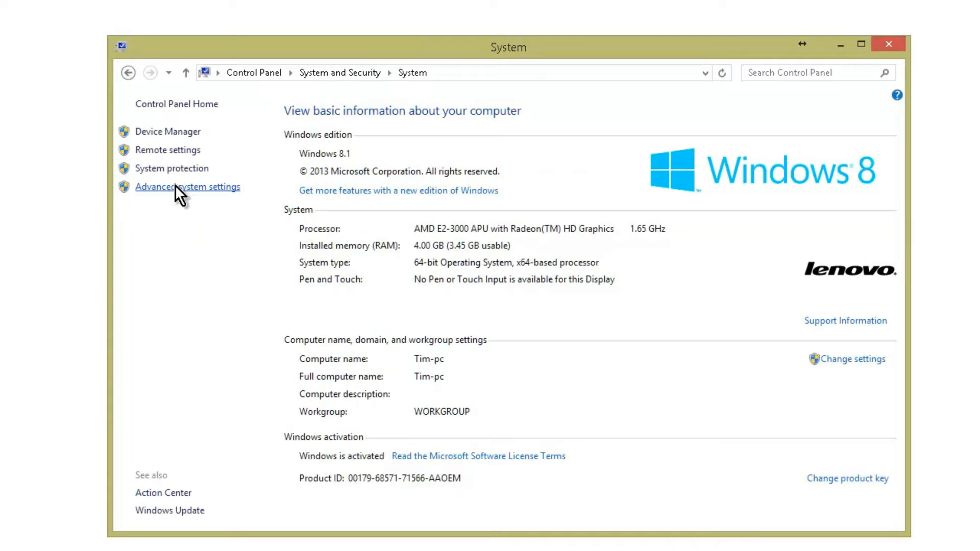
{"action": "left_click_drag", "start_coordinate": [186, 61], "coordinate": [281, 101]}
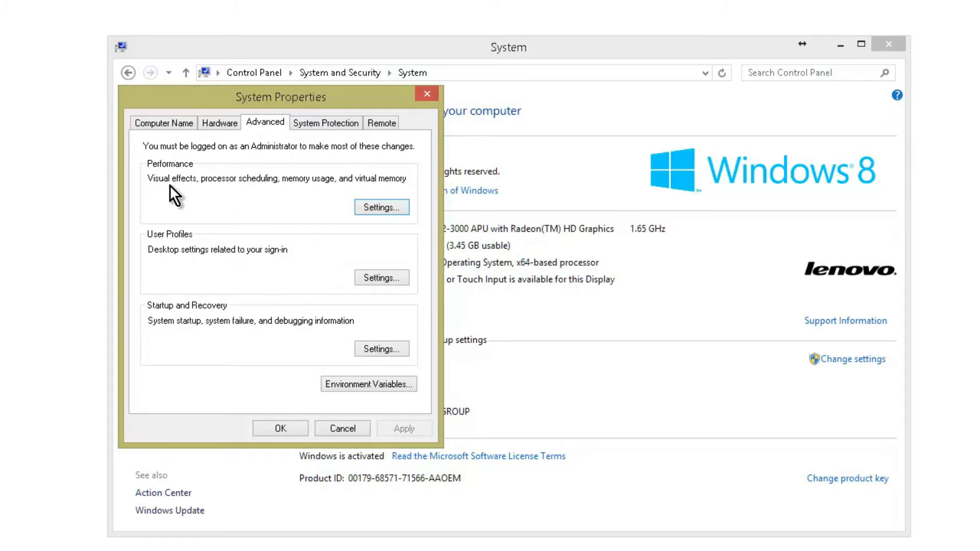
- Review the virtual memory paging file settings in the advanced performance options, then dismiss all the dialogs without applying changes
{"action": "left_click", "coordinate": [379, 204]}
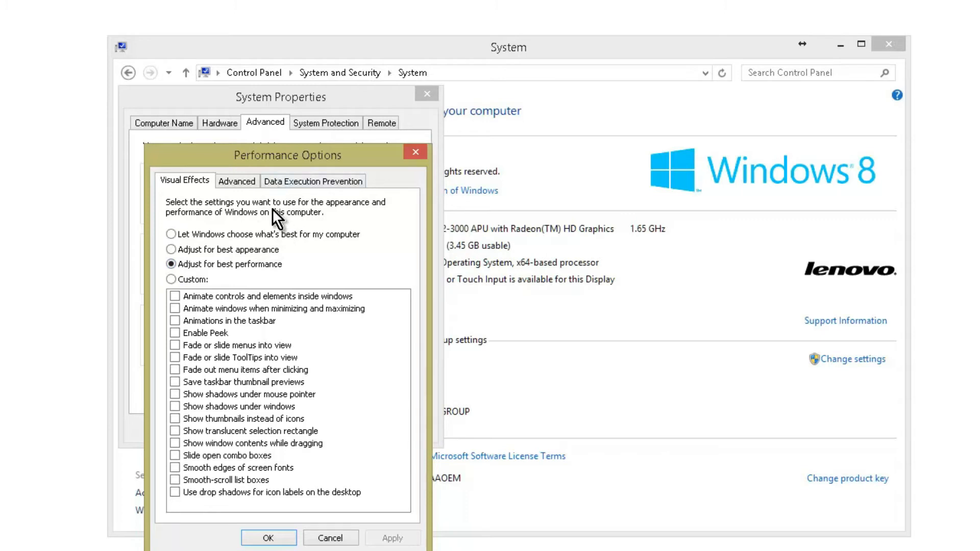
{"action": "left_click", "coordinate": [244, 181]}
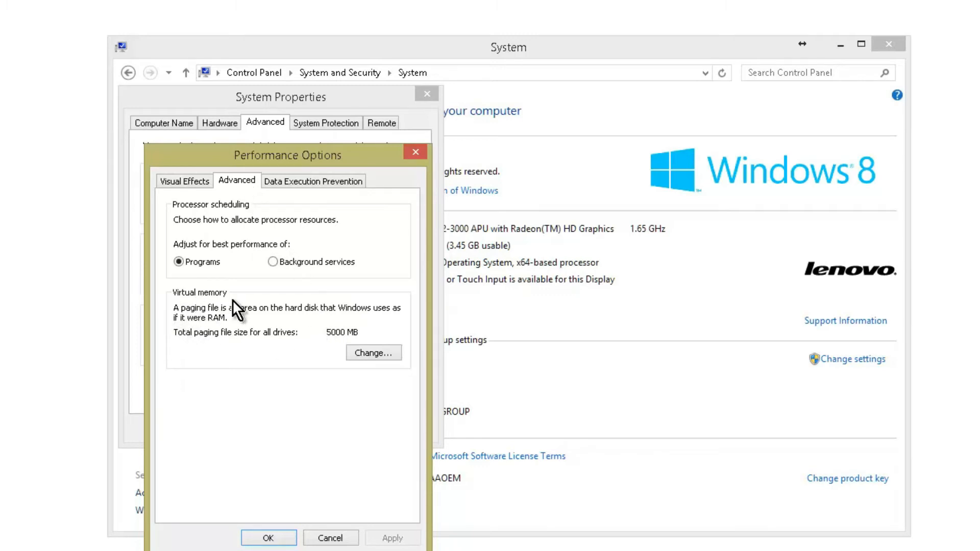
{"action": "left_click", "coordinate": [351, 349]}
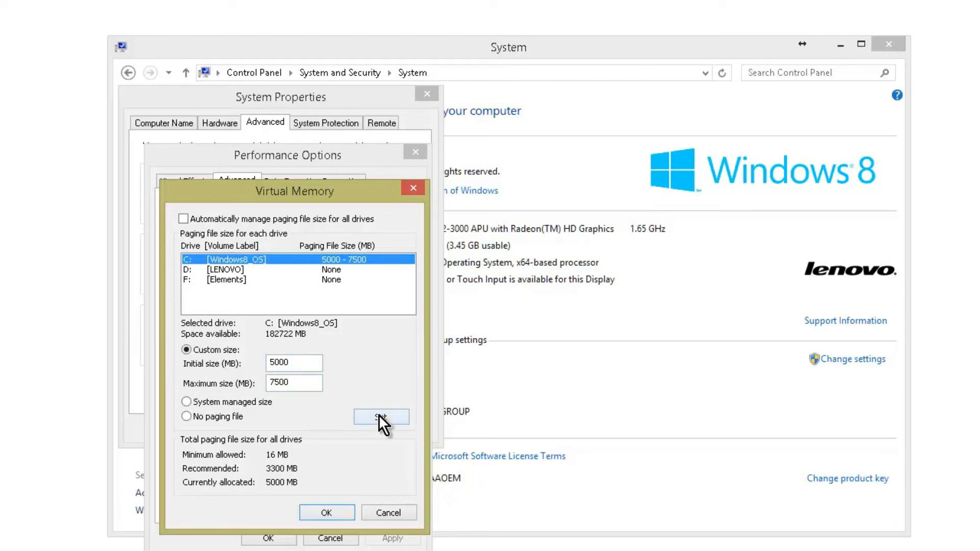
{"action": "left_click", "coordinate": [389, 509]}
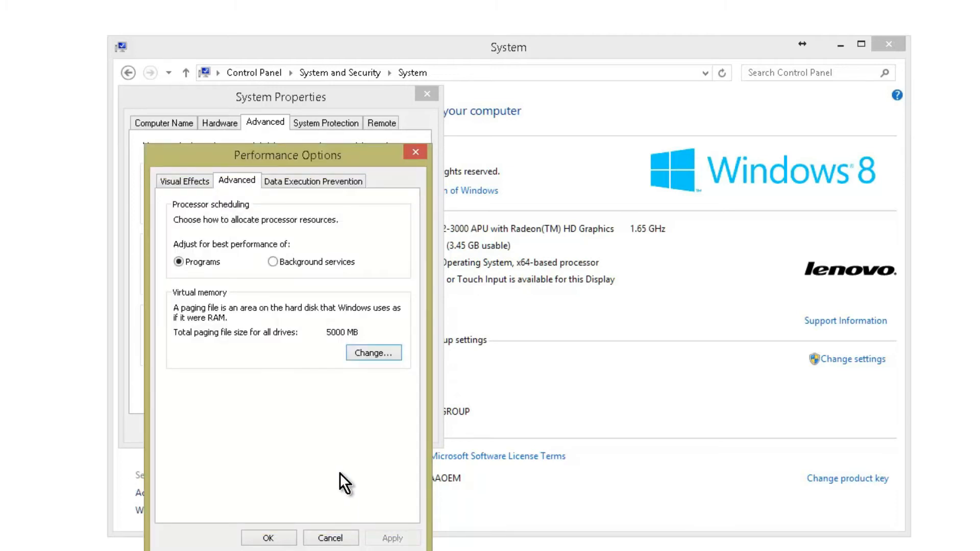
{"action": "left_click", "coordinate": [338, 539]}
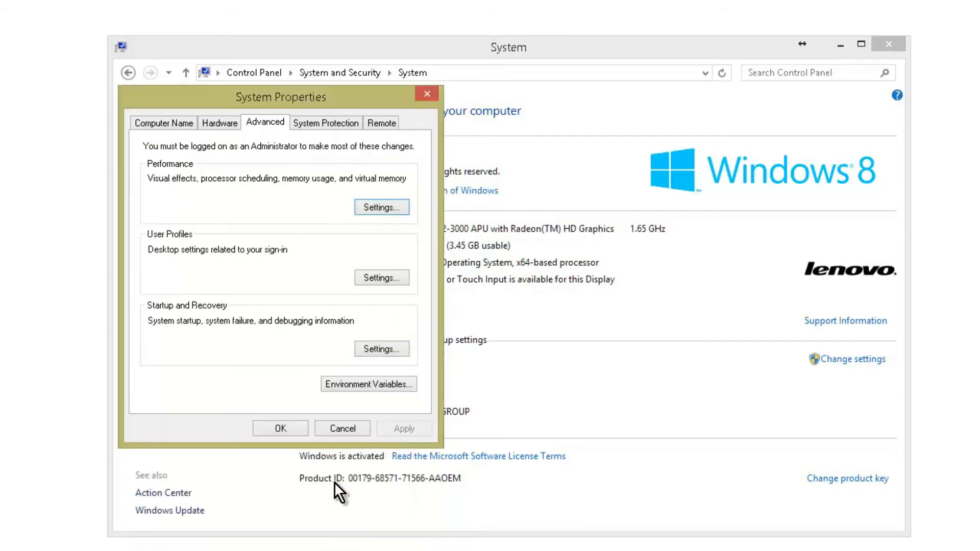
{"action": "left_click", "coordinate": [358, 426]}
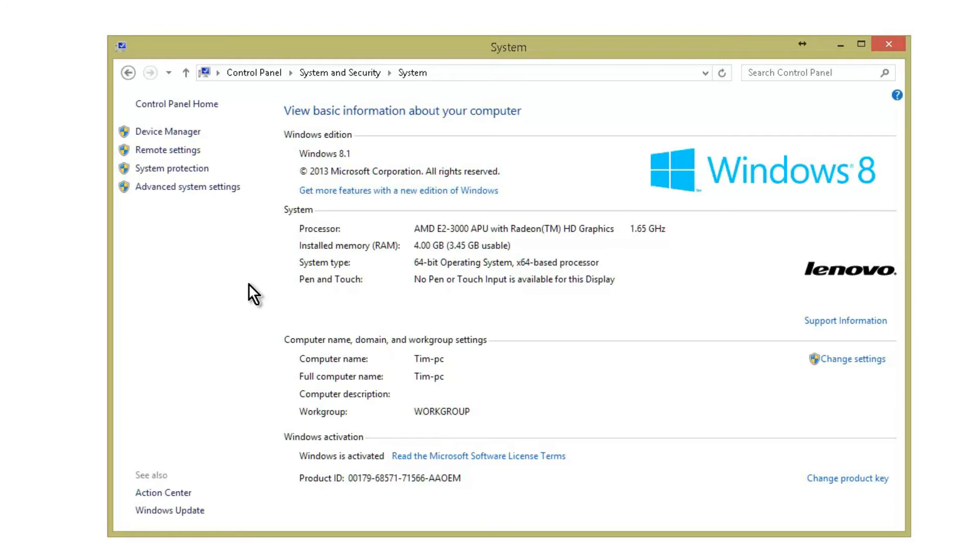
- Launch System Configuration by running the msconfig command
{"action": "key", "text": "super+r"}
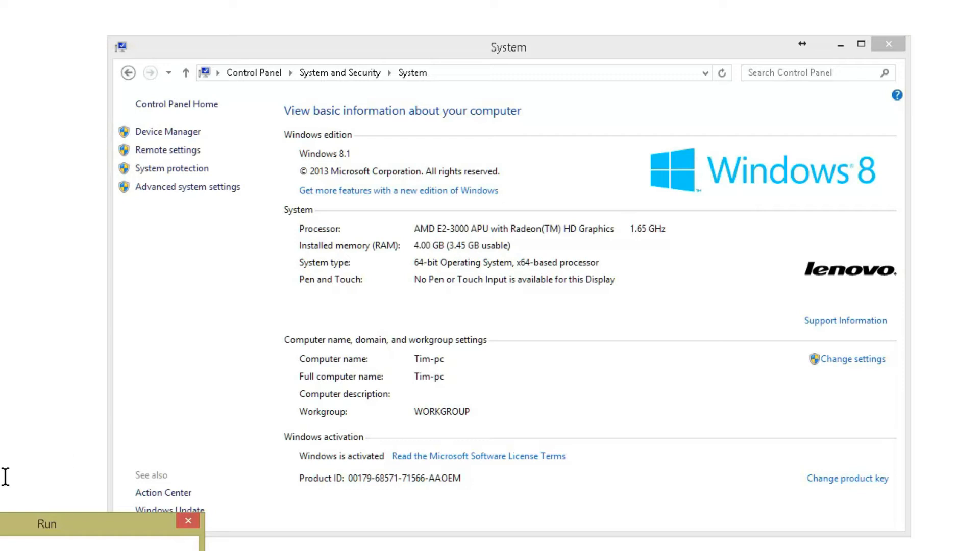
{"action": "left_click_drag", "start_coordinate": [34, 520], "coordinate": [343, 336]}
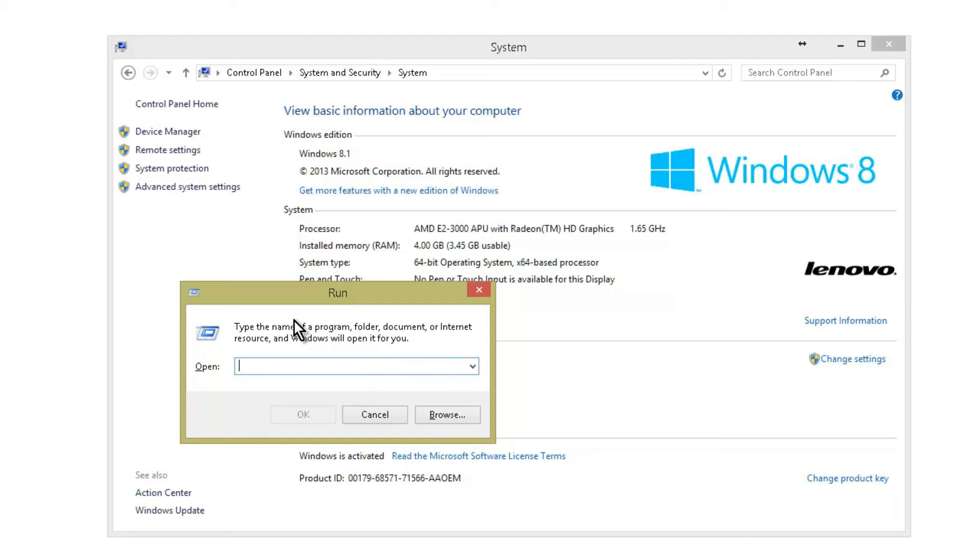
{"action": "left_click_drag", "start_coordinate": [337, 293], "coordinate": [426, 199]}
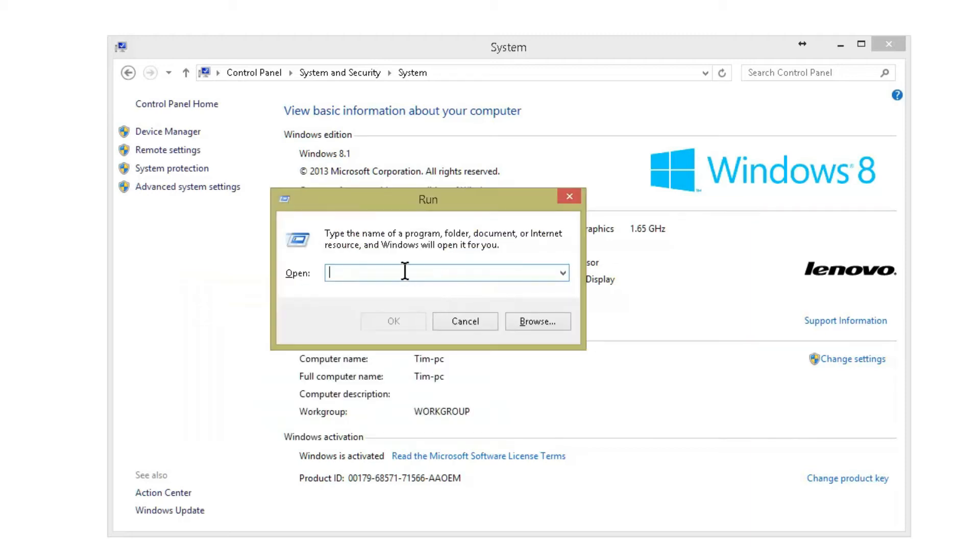
{"action": "type", "text": "msco"}
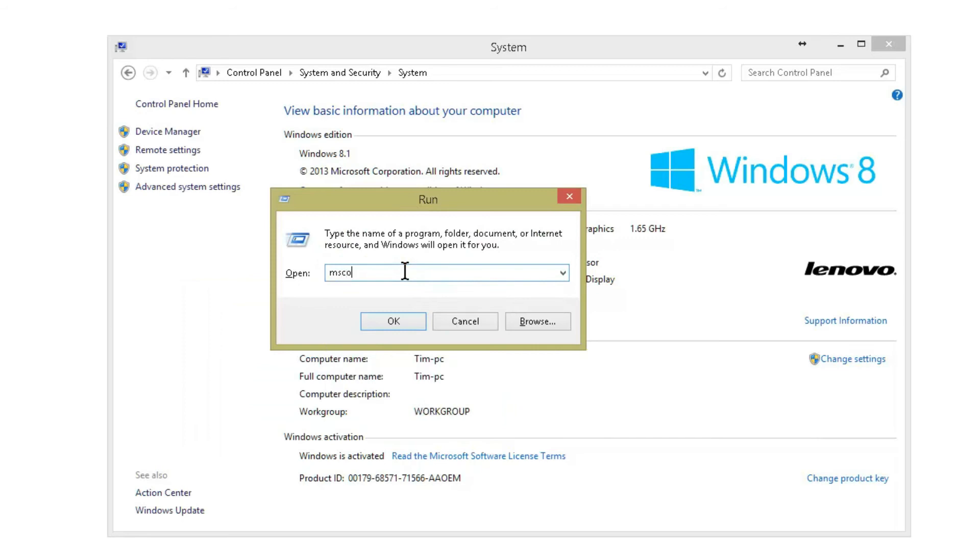
{"action": "type", "text": "nfig"}
{"action": "key", "text": "Return"}
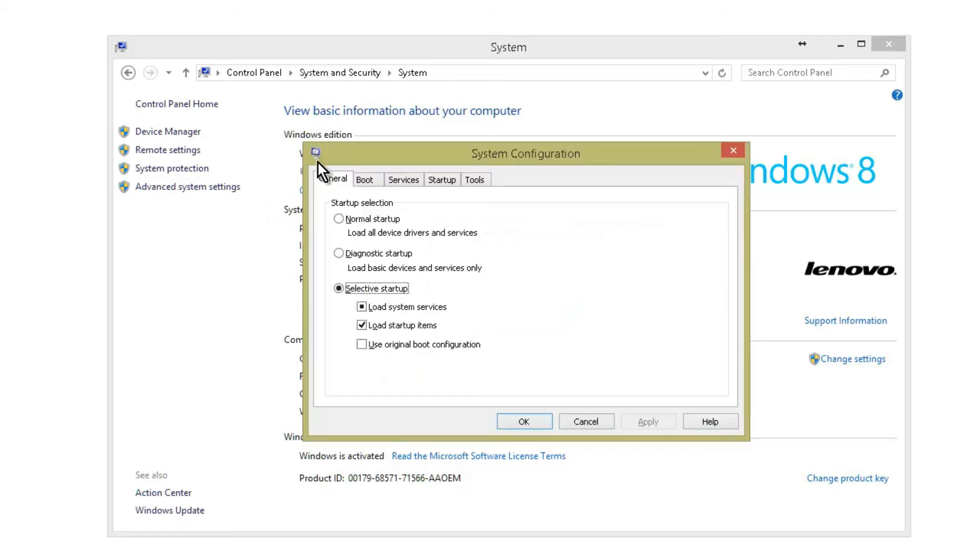
- Inspect the number of processors choices in the advanced boot options, keep 2 selected, and cancel the dialog
{"action": "left_click", "coordinate": [365, 180]}
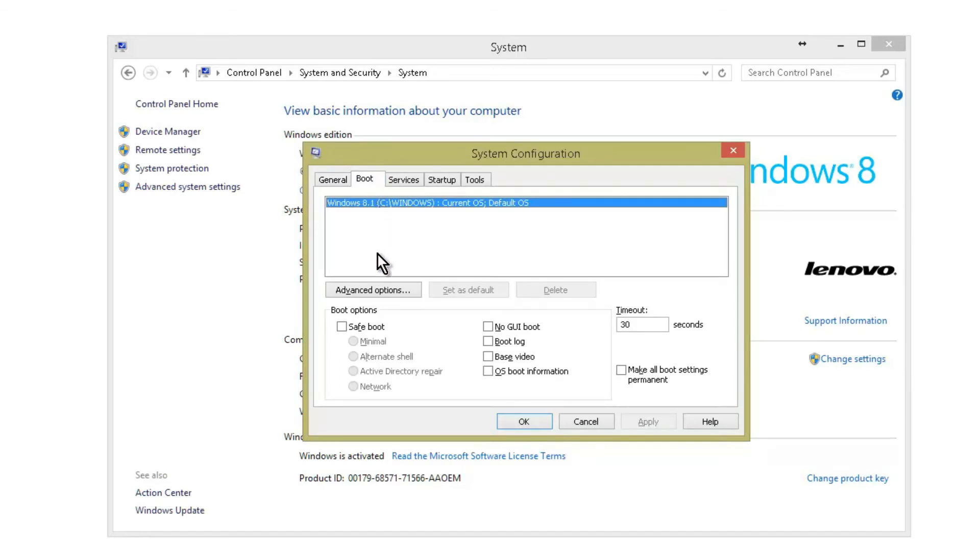
{"action": "left_click", "coordinate": [388, 288]}
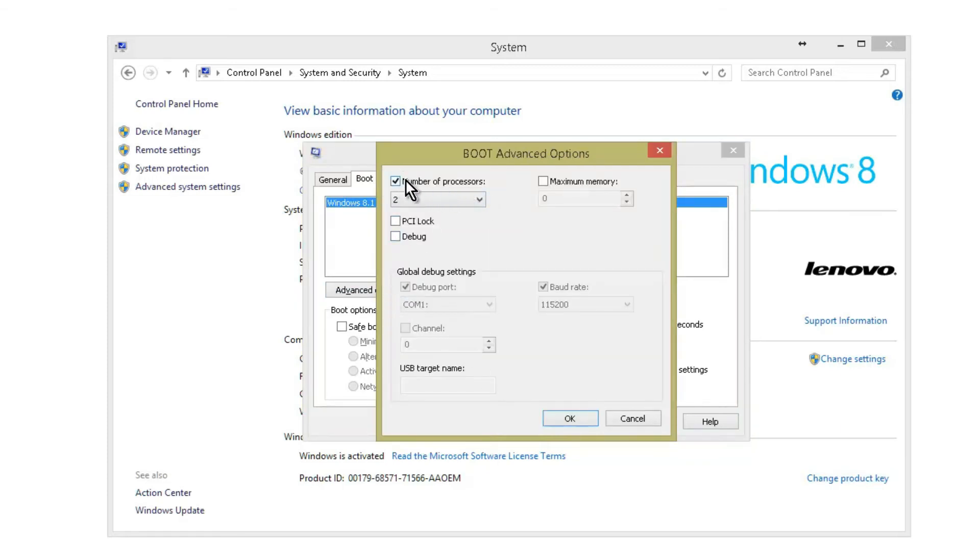
{"action": "left_click", "coordinate": [479, 200]}
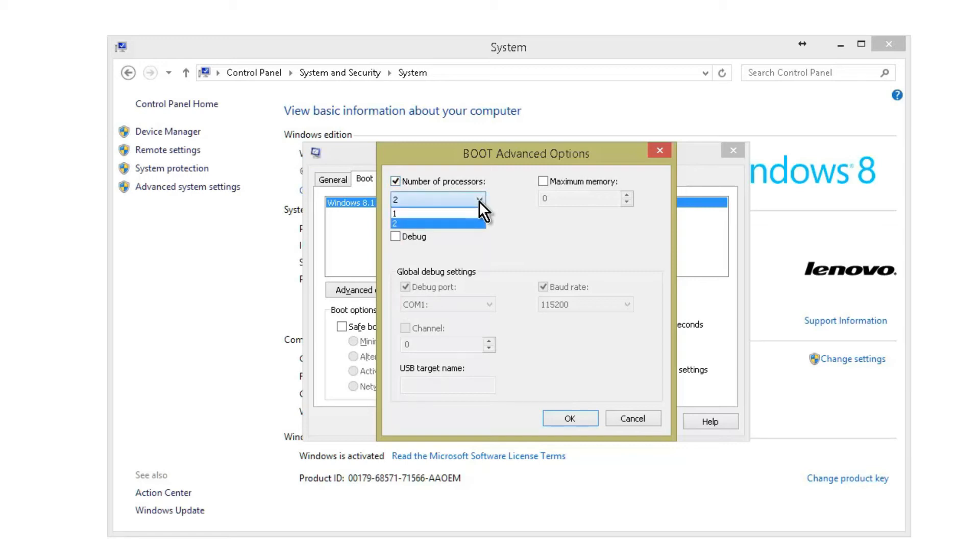
{"action": "left_click", "coordinate": [440, 224]}
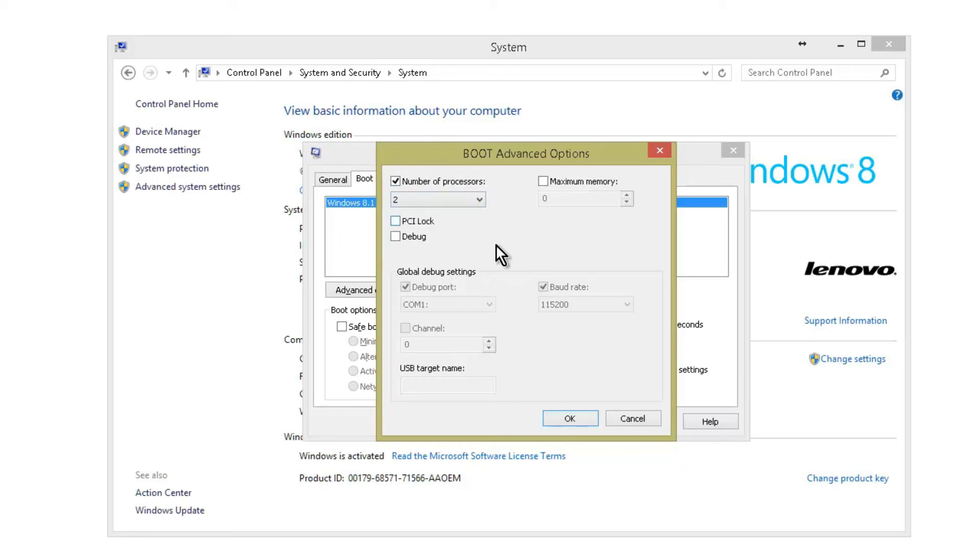
{"action": "left_click", "coordinate": [639, 418]}
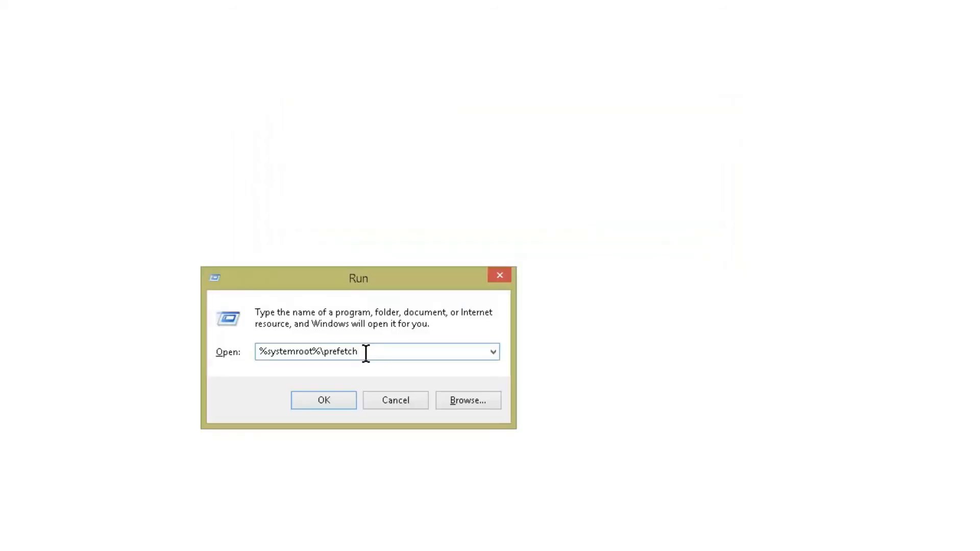
- Open the %systemroot%\prefetch folder and delete everything in it
{"action": "left_click", "coordinate": [332, 399]}
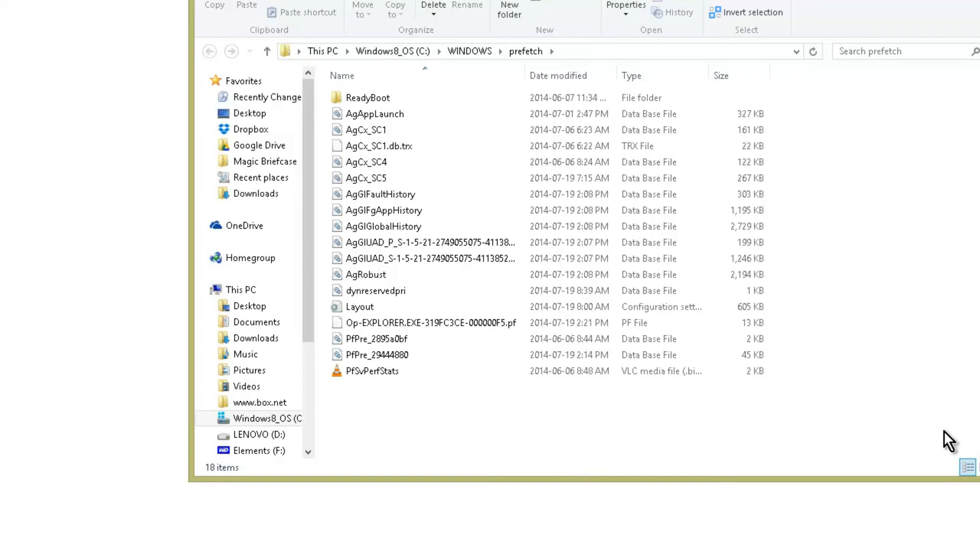
{"action": "left_click", "coordinate": [371, 97]}
{"action": "key", "text": "ctrl+a"}
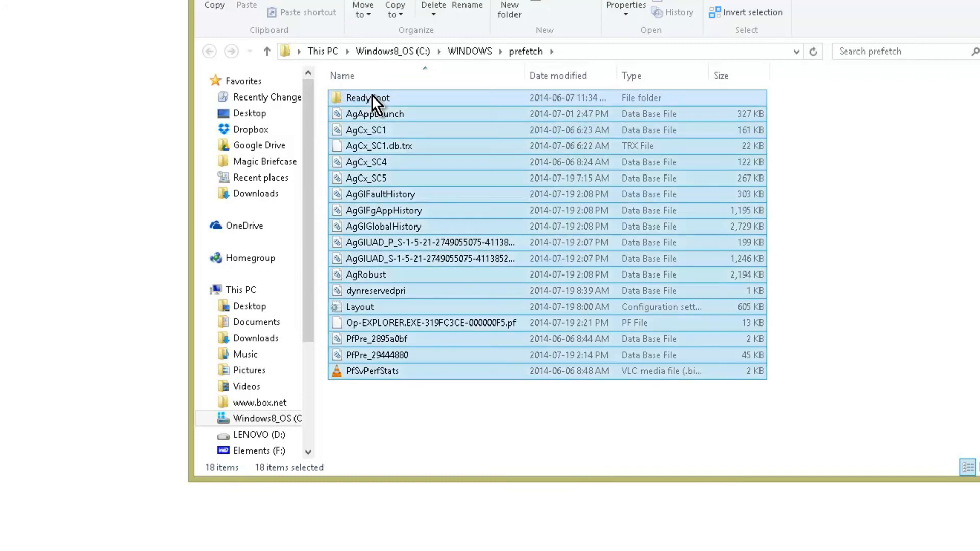
{"action": "key", "text": "Delete"}
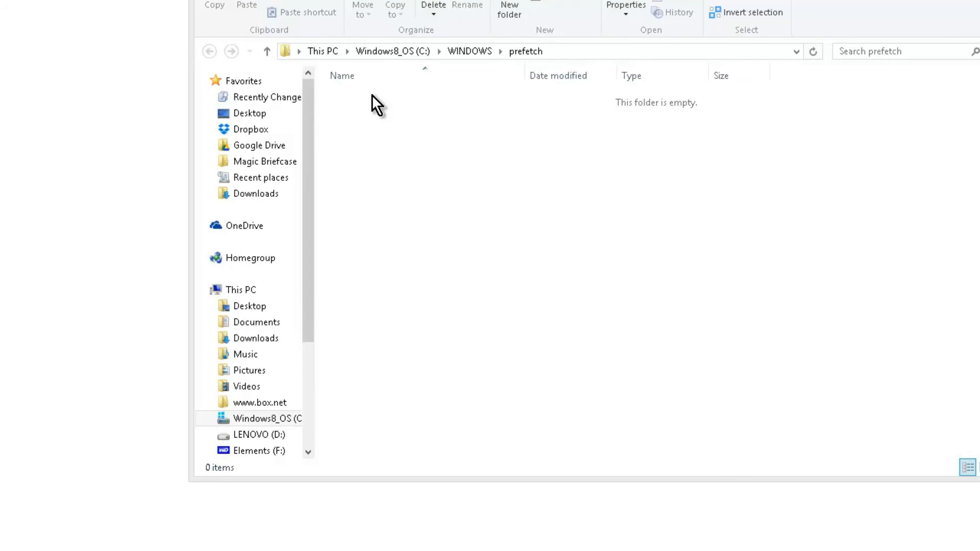
- Go to the Temp folder inside Windows on drive C and grant permanent access to it
{"action": "left_click", "coordinate": [404, 50]}
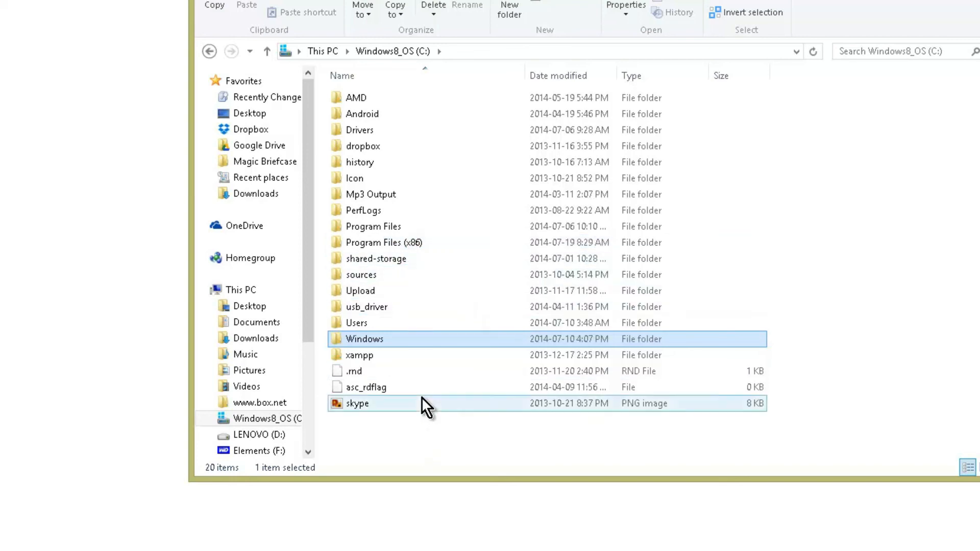
{"action": "double_click", "coordinate": [406, 339]}
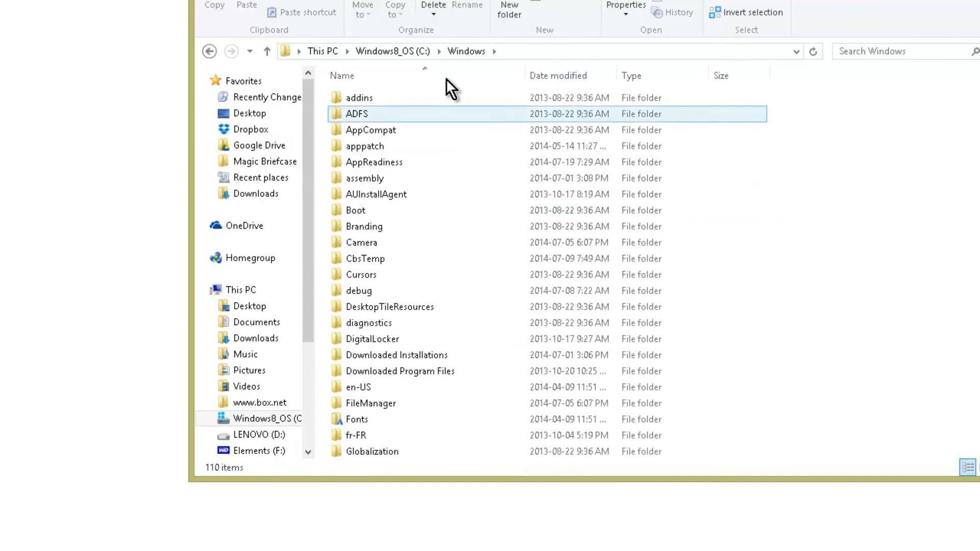
{"action": "scroll", "coordinate": [408, 242], "scroll_direction": "down", "scroll_amount": 3}
{"action": "scroll", "coordinate": [419, 246], "scroll_direction": "down", "scroll_amount": 10}
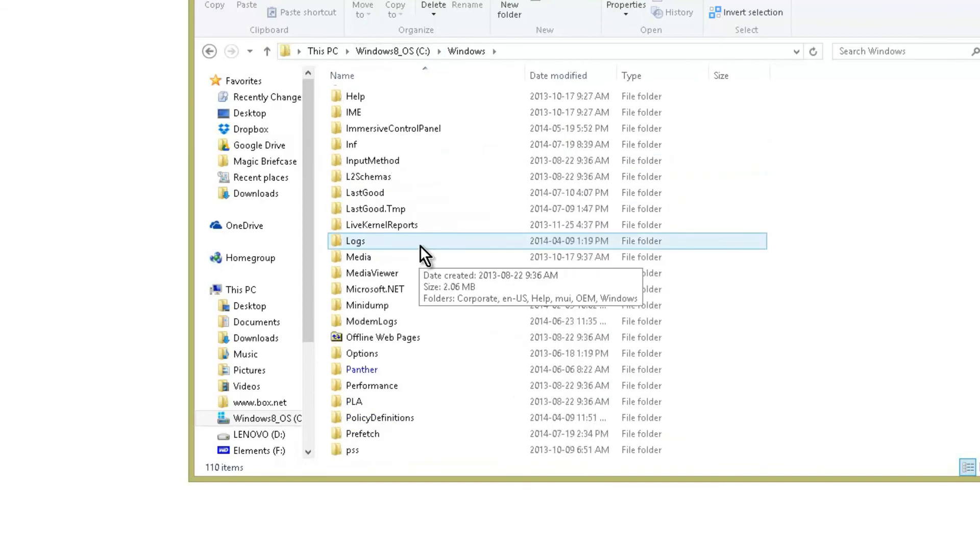
{"action": "scroll", "coordinate": [420, 247], "scroll_direction": "down", "scroll_amount": 6}
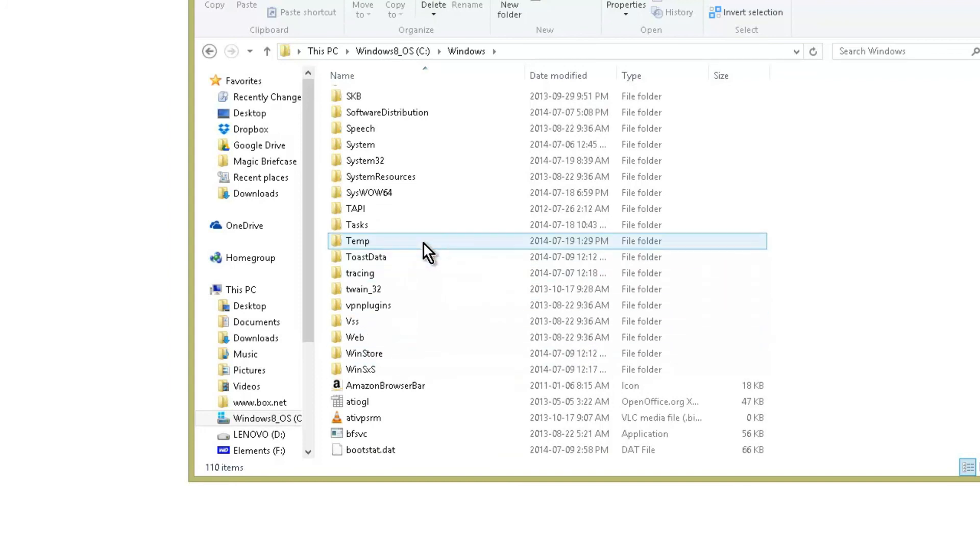
{"action": "left_click", "coordinate": [423, 242]}
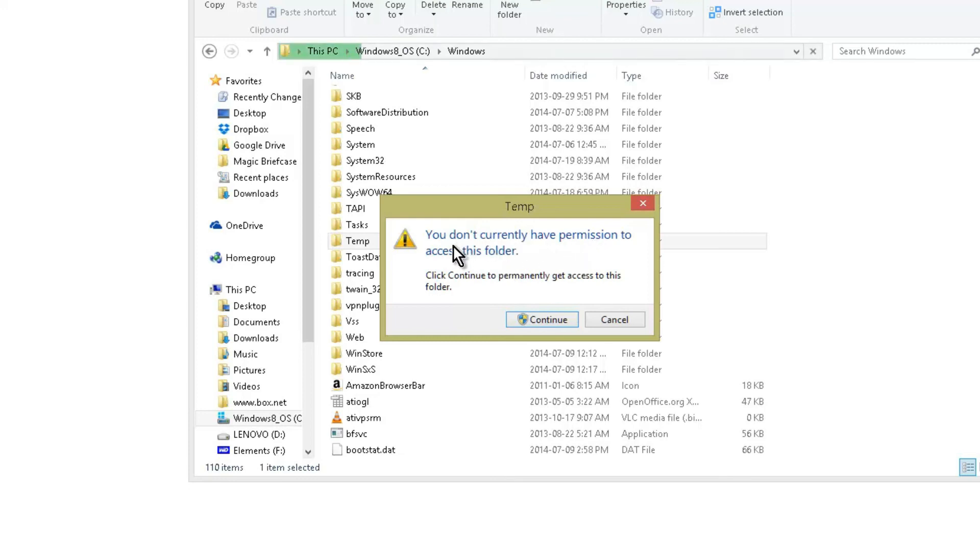
{"action": "left_click", "coordinate": [542, 319]}
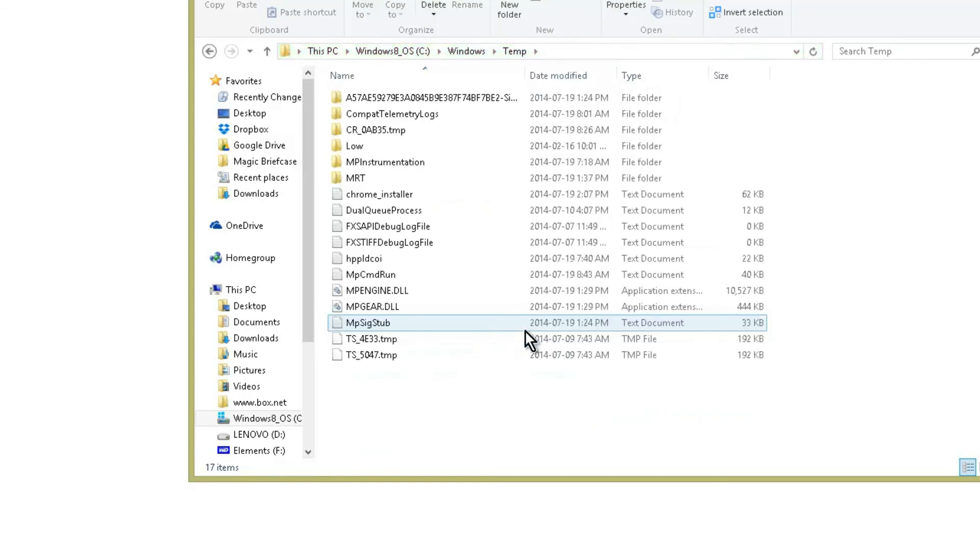
- Delete all items in the Temp folder, allowing administrator permission for all current items and skipping the in-use Low folder
{"action": "left_click", "coordinate": [445, 165]}
{"action": "key", "text": "ctrl+a"}
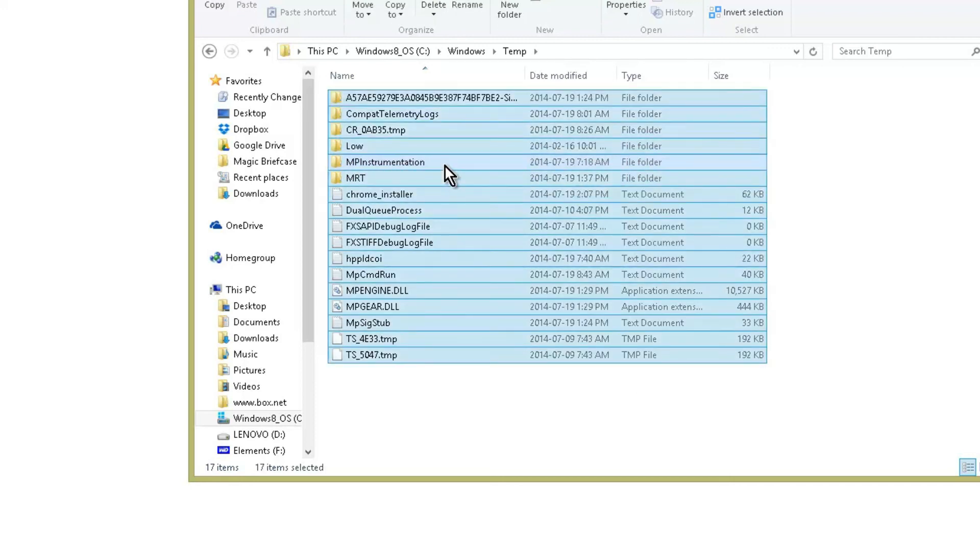
{"action": "key", "text": "Delete"}
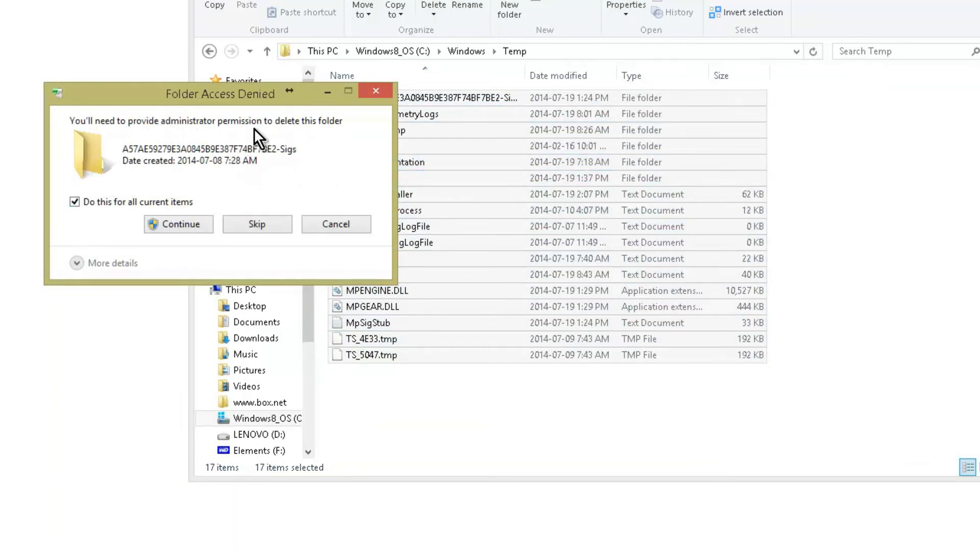
{"action": "left_click", "coordinate": [197, 220]}
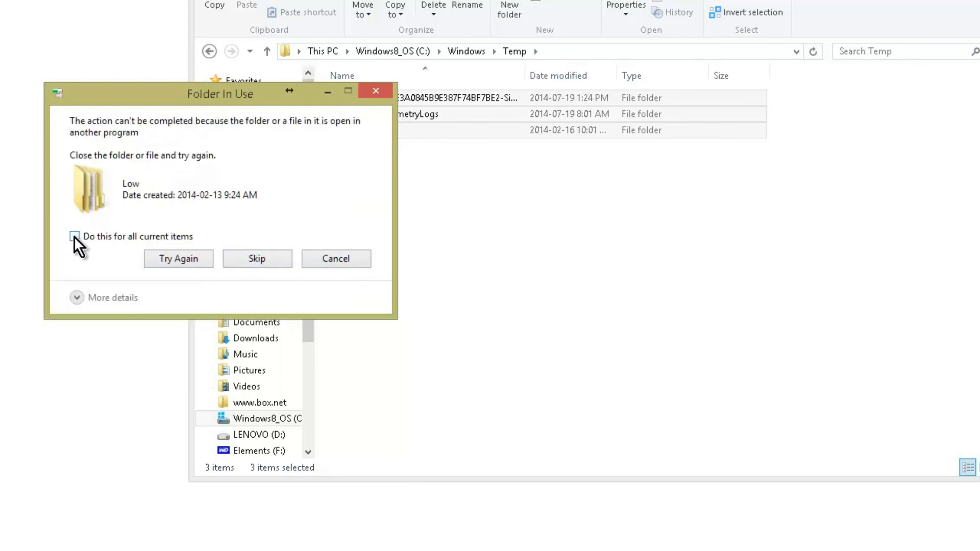
{"action": "left_click", "coordinate": [275, 258]}
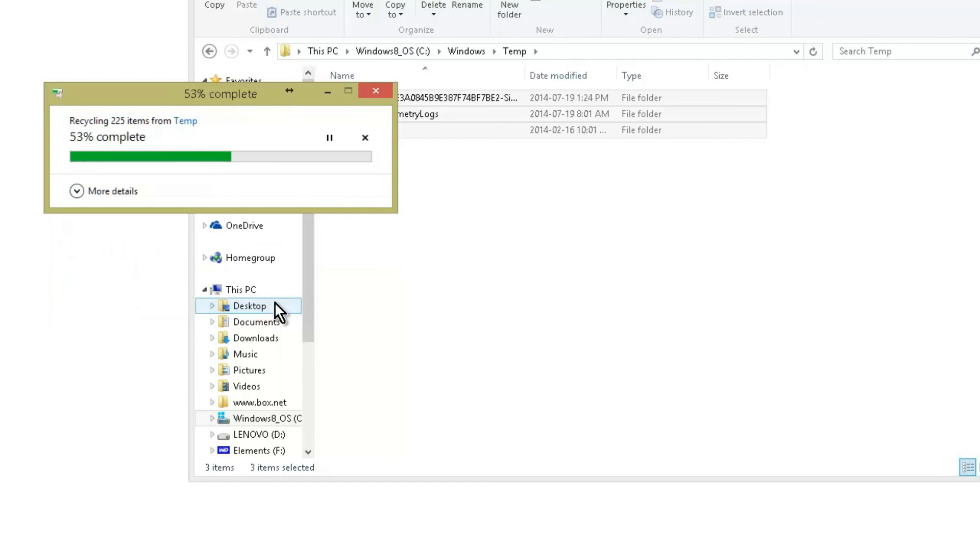